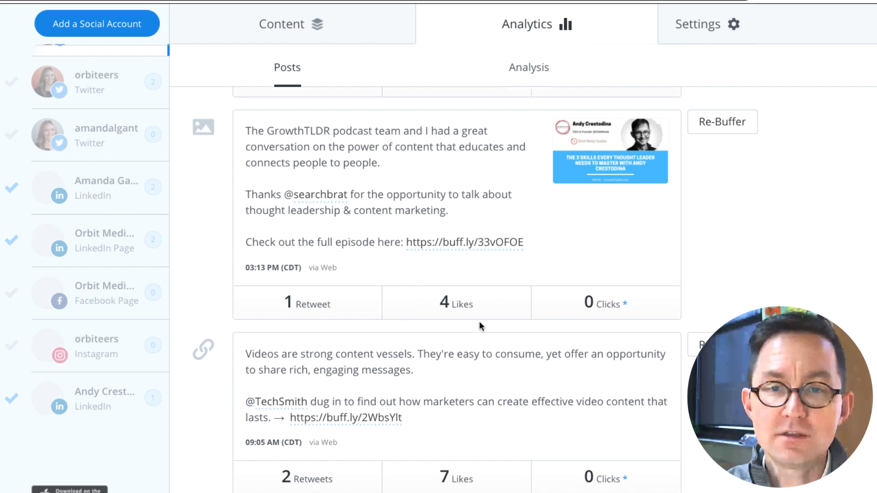
Step: Review the published posts and their retweets, likes and clicks in the Posts analytics
{"action": "scroll", "coordinate": [442, 355], "scroll_direction": "down", "scroll_amount": 10}
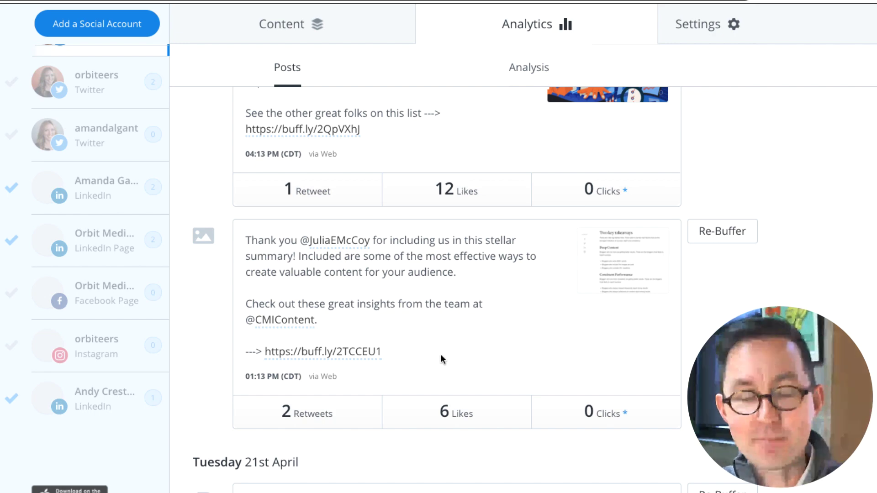
{"action": "scroll", "coordinate": [441, 355], "scroll_direction": "down", "scroll_amount": 6}
{"action": "scroll", "coordinate": [440, 361], "scroll_direction": "down", "scroll_amount": 16}
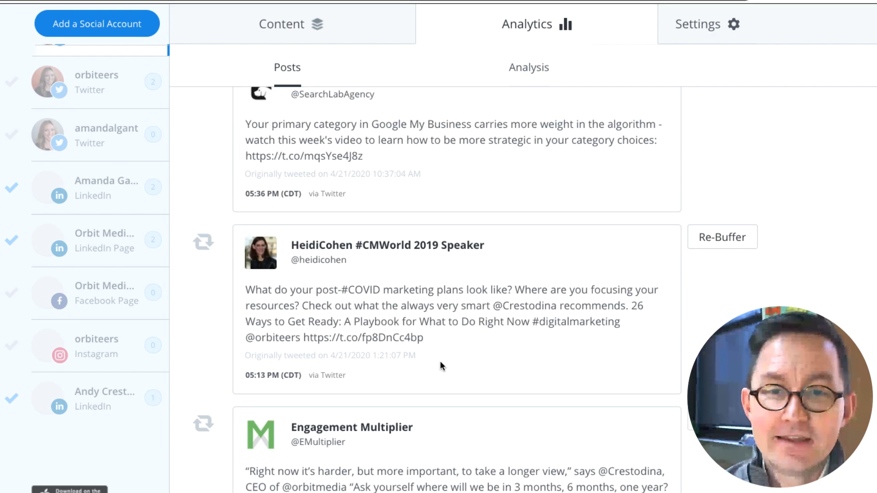
{"action": "scroll", "coordinate": [440, 366], "scroll_direction": "down", "scroll_amount": 2}
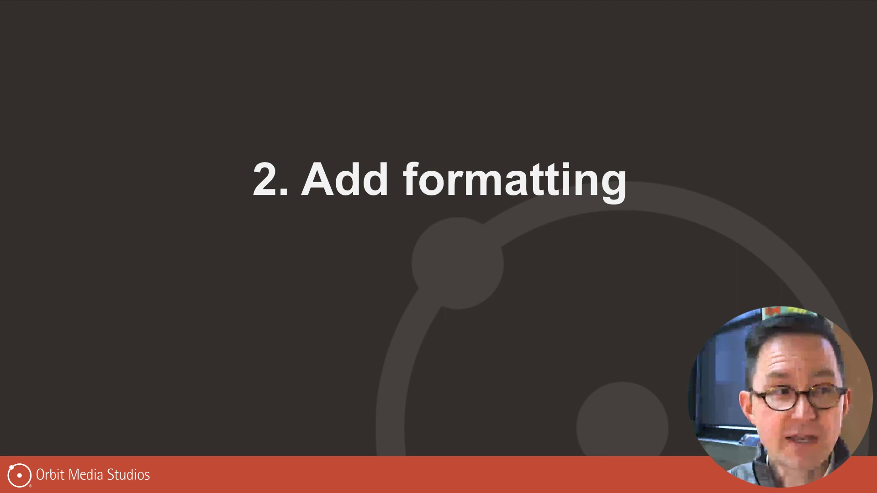
Step: Examine the formatting of the Orbit Media article on good bounce rates, including its headings, charts, bullet lists, quotes and images
{"action": "key", "text": "Right"}
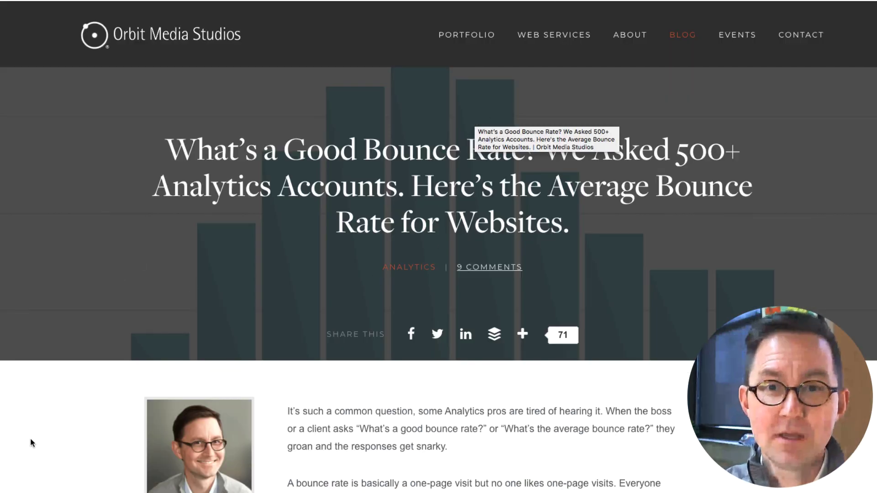
{"action": "scroll", "coordinate": [54, 379], "scroll_direction": "down", "scroll_amount": 2}
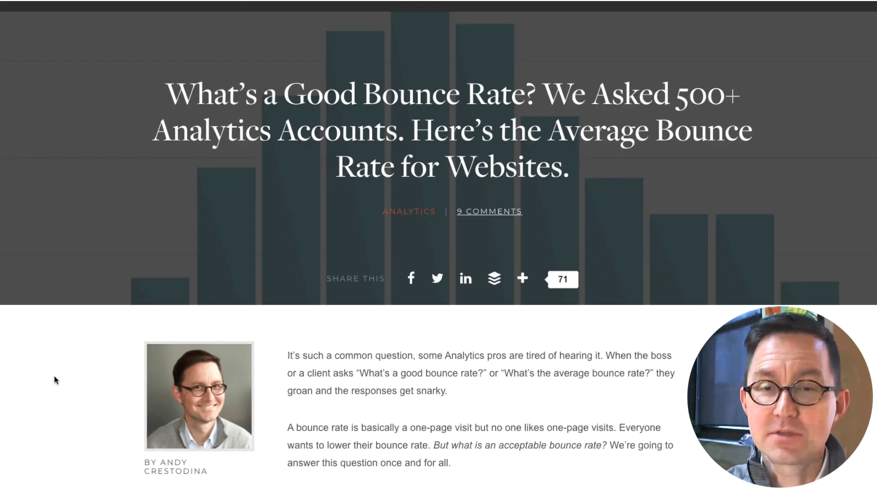
{"action": "scroll", "coordinate": [304, 319], "scroll_direction": "down", "scroll_amount": 8}
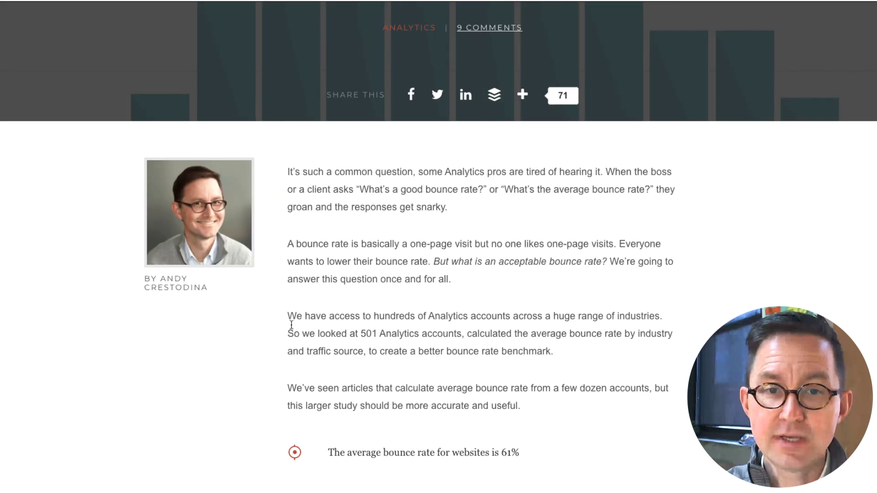
{"action": "scroll", "coordinate": [377, 333], "scroll_direction": "down", "scroll_amount": 10}
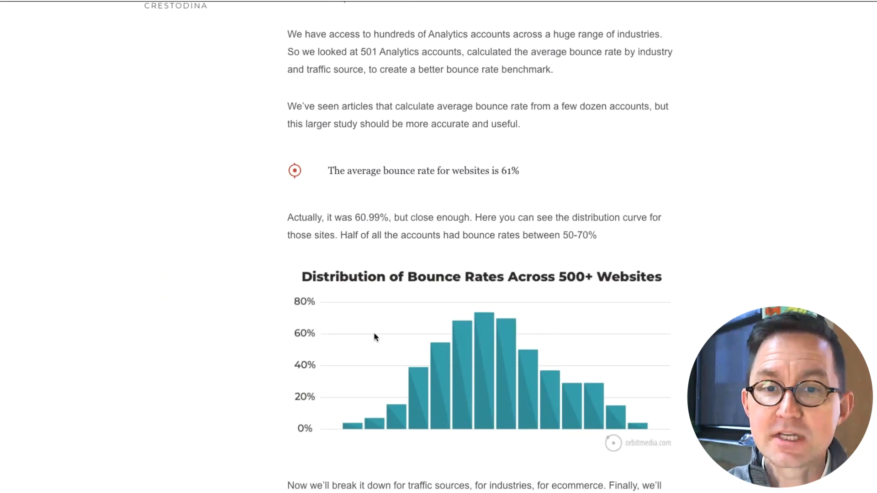
{"action": "scroll", "coordinate": [493, 293], "scroll_direction": "down", "scroll_amount": 18}
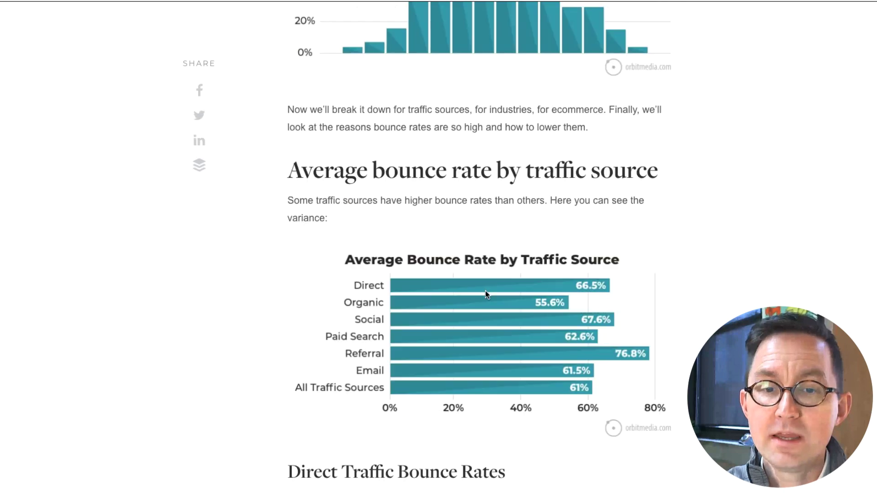
{"action": "scroll", "coordinate": [737, 293], "scroll_direction": "down", "scroll_amount": 20}
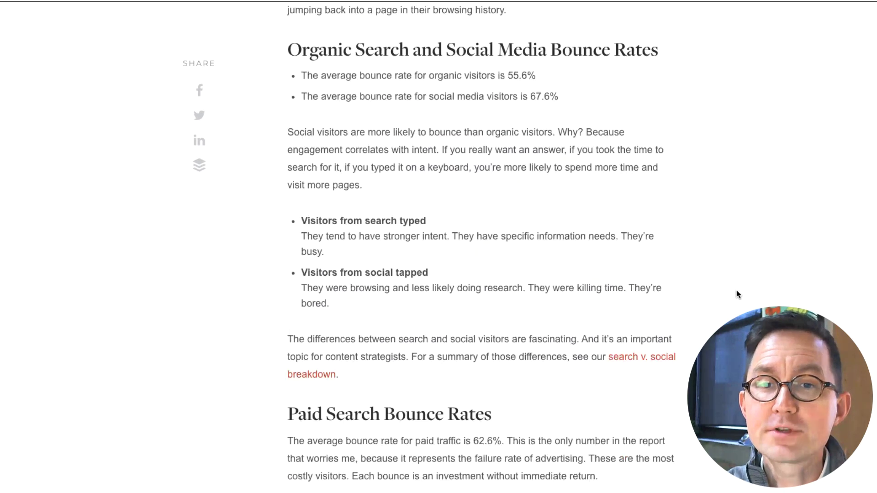
{"action": "scroll", "coordinate": [737, 293], "scroll_direction": "down", "scroll_amount": 4}
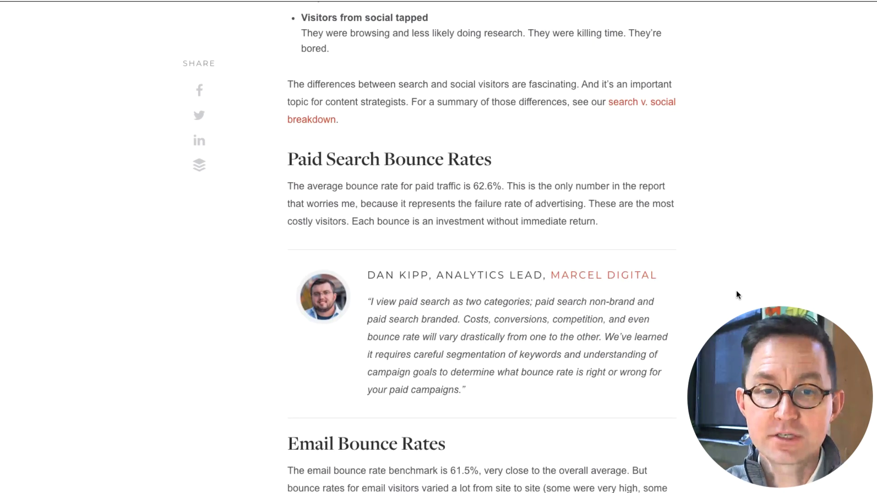
{"action": "scroll", "coordinate": [737, 295], "scroll_direction": "down", "scroll_amount": 12}
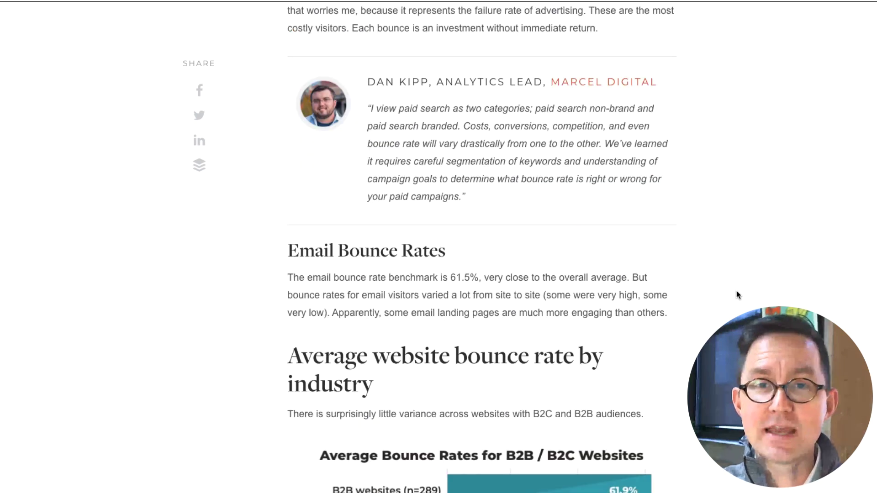
{"action": "scroll", "coordinate": [736, 291], "scroll_direction": "down", "scroll_amount": 9}
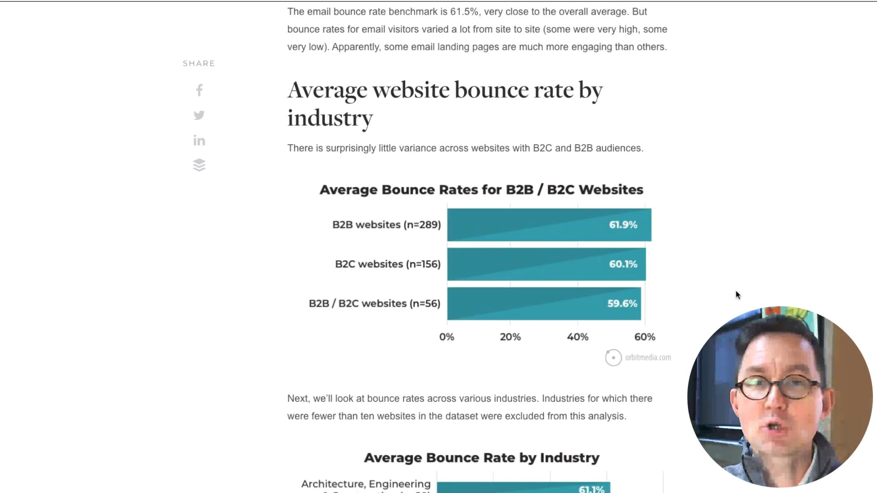
{"action": "scroll", "coordinate": [736, 296], "scroll_direction": "down", "scroll_amount": 12}
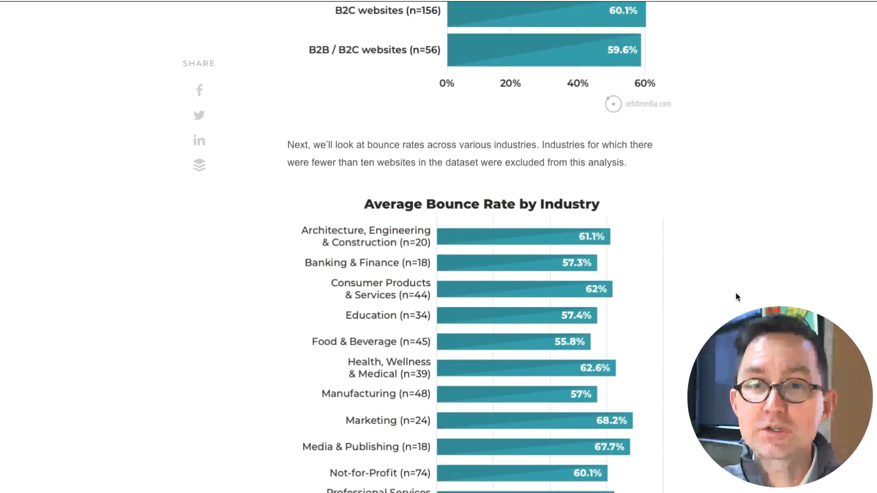
{"action": "scroll", "coordinate": [736, 297], "scroll_direction": "down", "scroll_amount": 20}
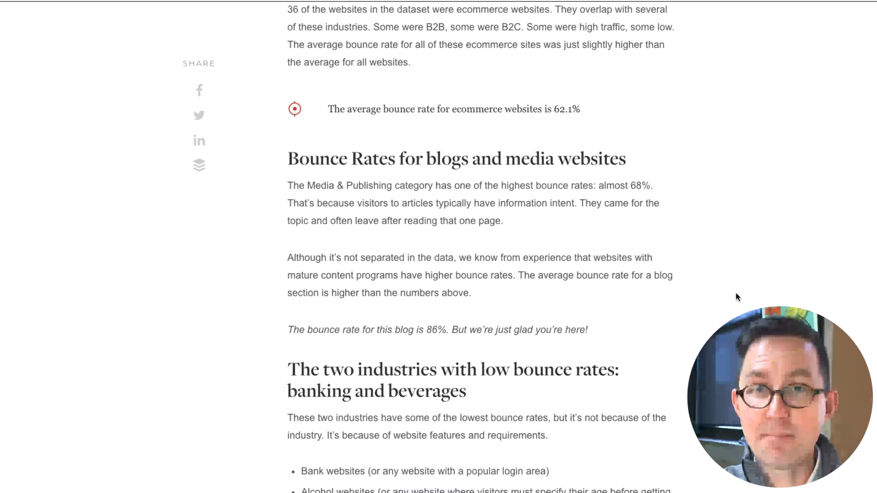
{"action": "scroll", "coordinate": [736, 297], "scroll_direction": "down", "scroll_amount": 20}
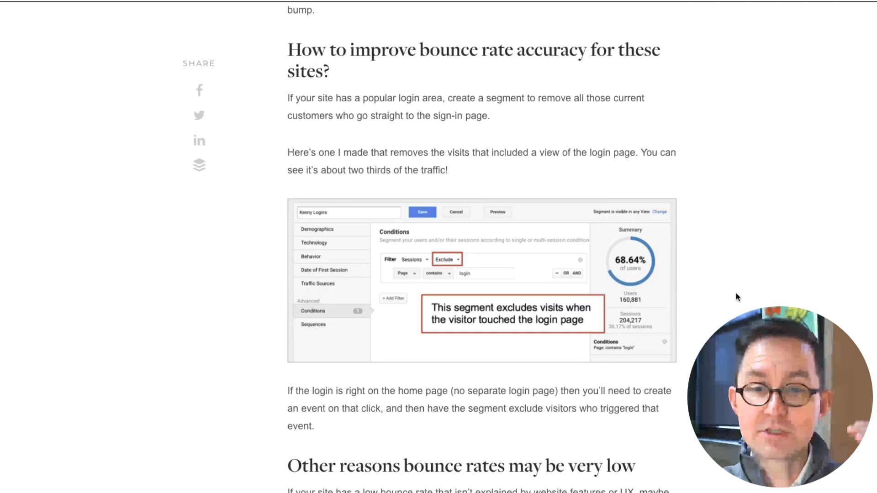
{"action": "scroll", "coordinate": [736, 297], "scroll_direction": "down", "scroll_amount": 12}
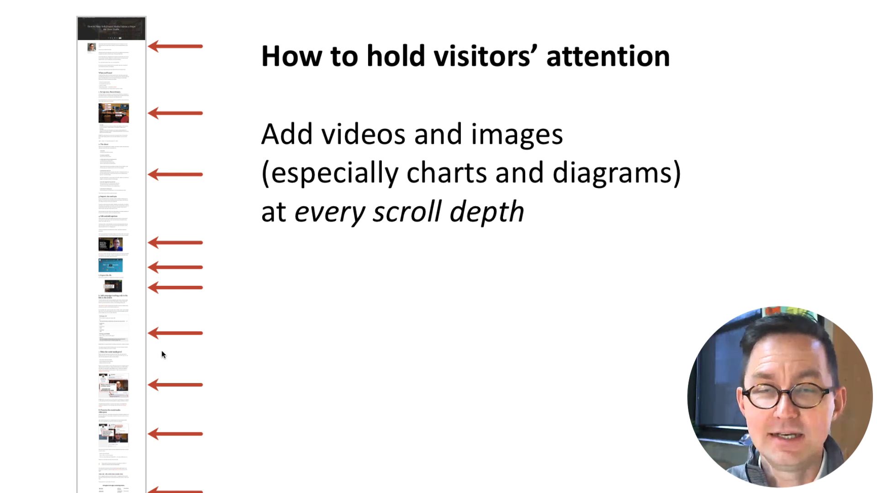
Step: Look over the opening of the article "How To Improve Your Google Rankings", including its header and embedded video
{"action": "key", "text": "Right"}
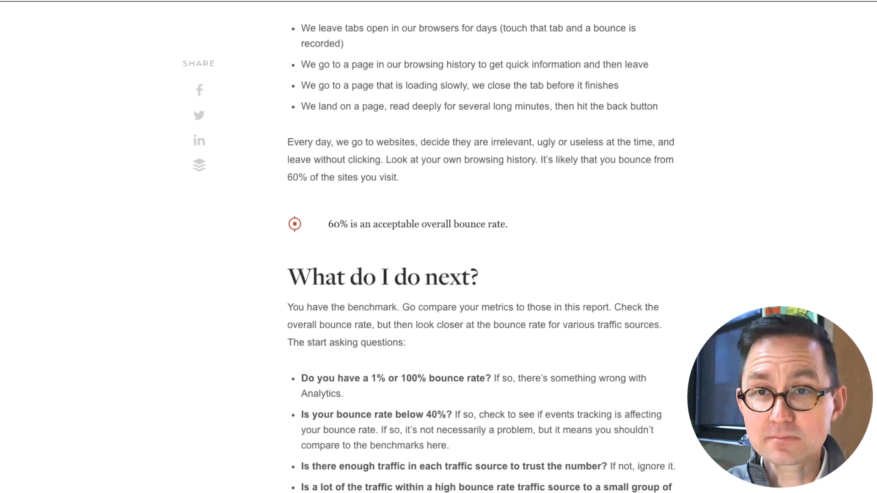
{"action": "key", "text": "Right"}
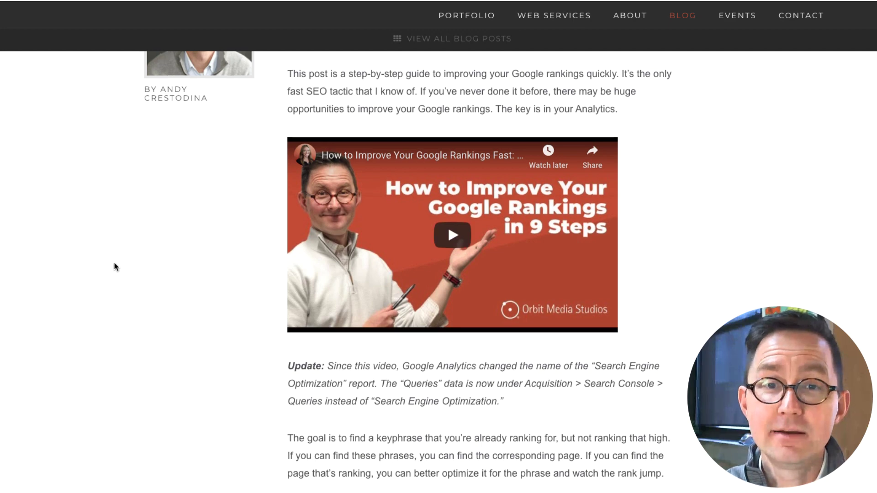
{"action": "scroll", "coordinate": [115, 262], "scroll_direction": "up", "scroll_amount": 6}
{"action": "scroll", "coordinate": [115, 256], "scroll_direction": "up", "scroll_amount": 3}
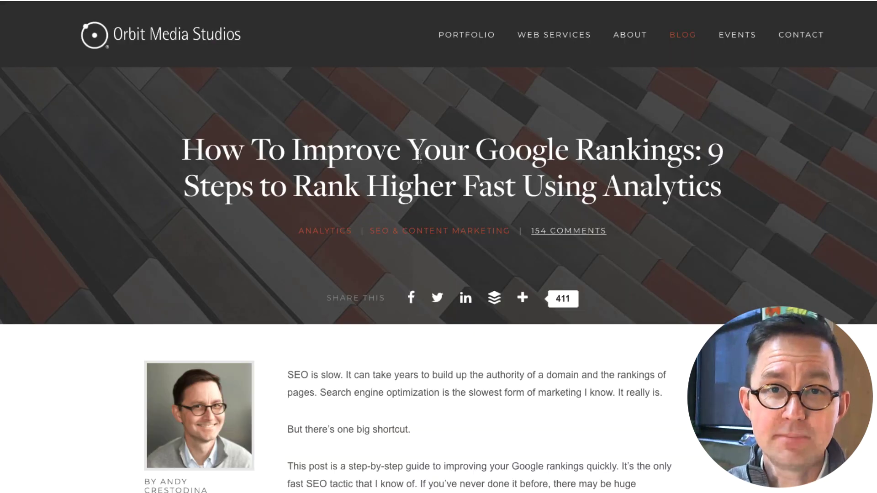
{"action": "scroll", "coordinate": [215, 411], "scroll_direction": "down", "scroll_amount": 2}
{"action": "scroll", "coordinate": [232, 460], "scroll_direction": "down", "scroll_amount": 2}
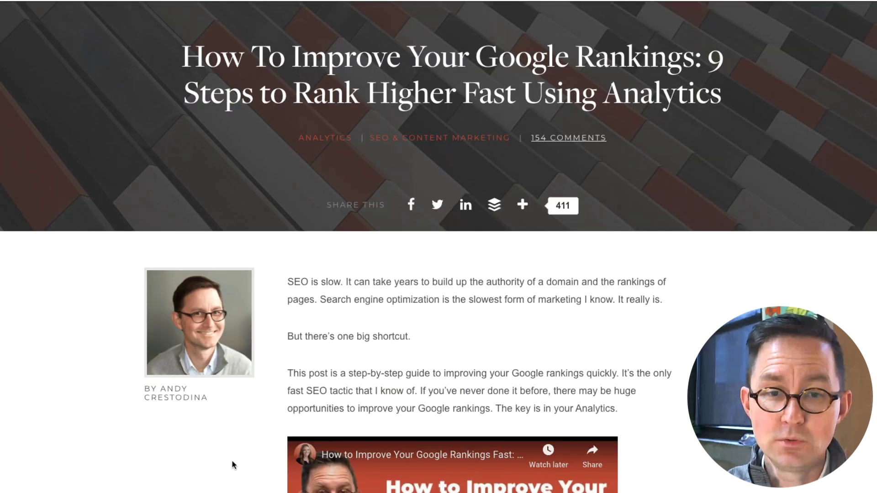
{"action": "scroll", "coordinate": [235, 459], "scroll_direction": "down", "scroll_amount": 4}
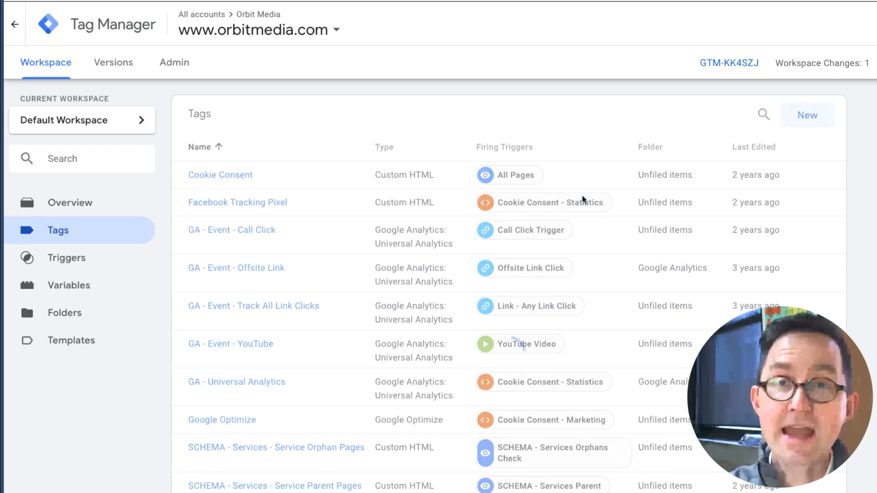
Step: Open the "GA - Event - YouTube" tag in Tag Manager and examine its configuration
{"action": "left_click", "coordinate": [224, 348]}
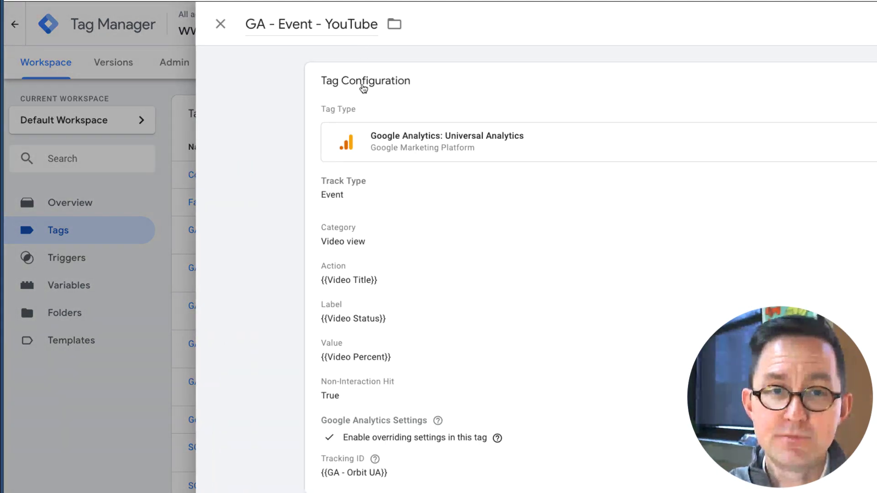
{"action": "scroll", "coordinate": [304, 315], "scroll_direction": "down", "scroll_amount": 2}
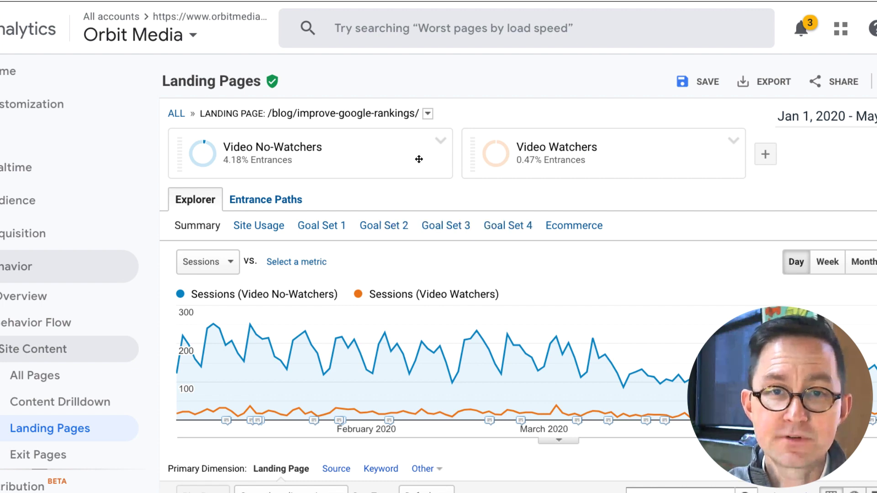
Step: Compare the Video No-Watchers and Video Watchers segments in the Google Analytics Landing Pages report for /blog/improve-google-rankings/
{"action": "scroll", "coordinate": [567, 183], "scroll_direction": "down", "scroll_amount": 8}
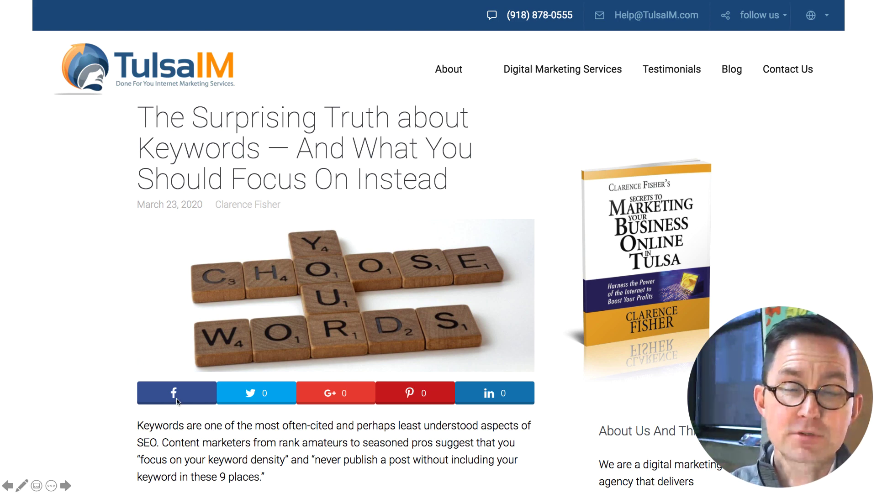
{"action": "left_click", "coordinate": [245, 400]}
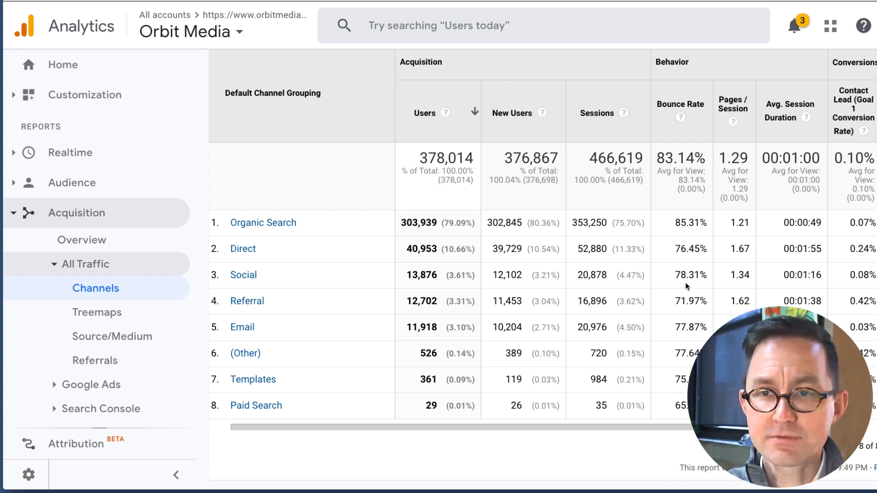
Step: Compare the Social channel's bounce rate with YouTube's by opening the Social breakdown in the Channels report and highlighting both values
{"action": "left_click_drag", "start_coordinate": [710, 277], "coordinate": [677, 276]}
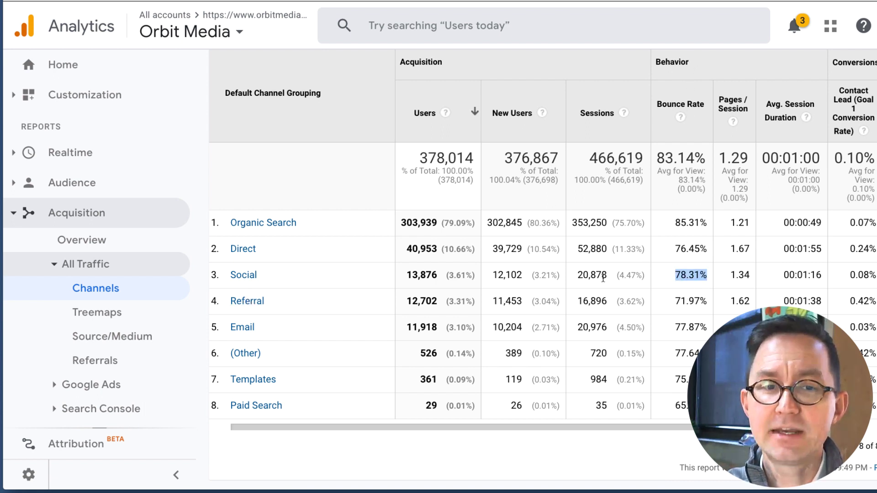
{"action": "left_click", "coordinate": [257, 276]}
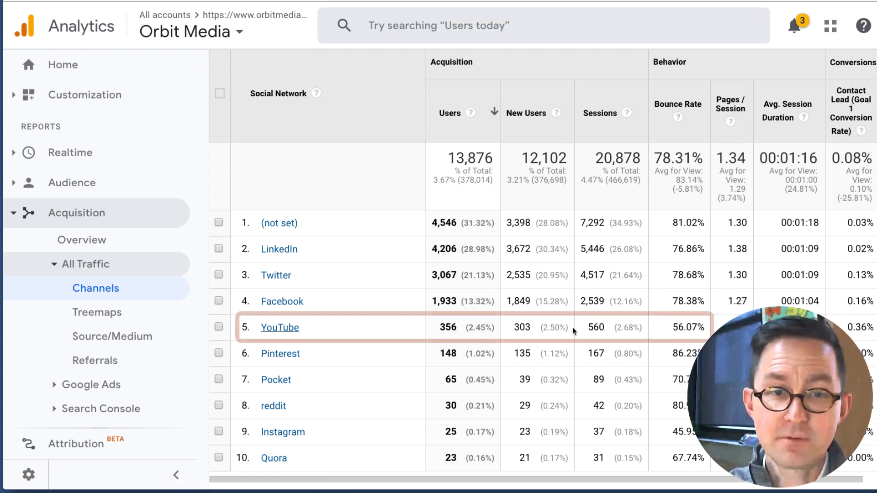
{"action": "left_click_drag", "start_coordinate": [709, 330], "coordinate": [675, 329]}
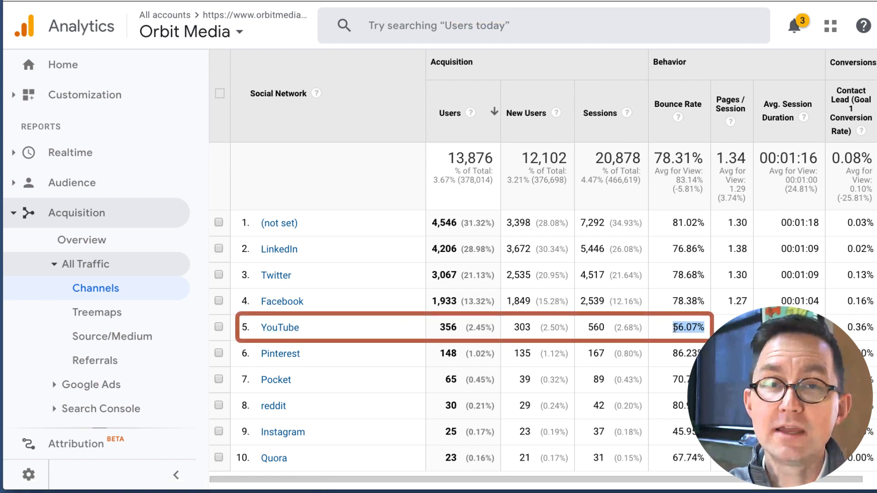